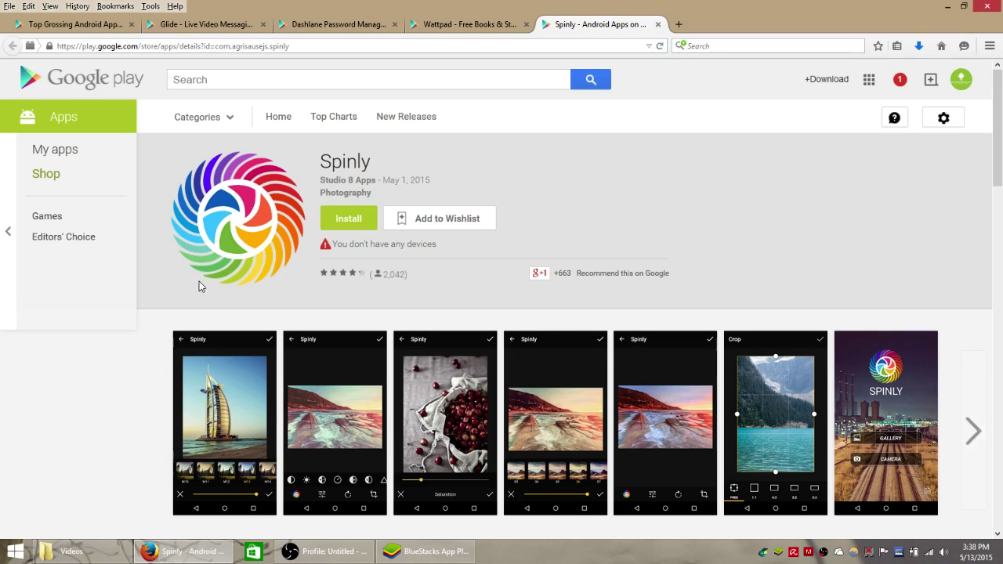
- Look over the Spinly app page, selecting its title and part of the features list
double_click(354, 159)
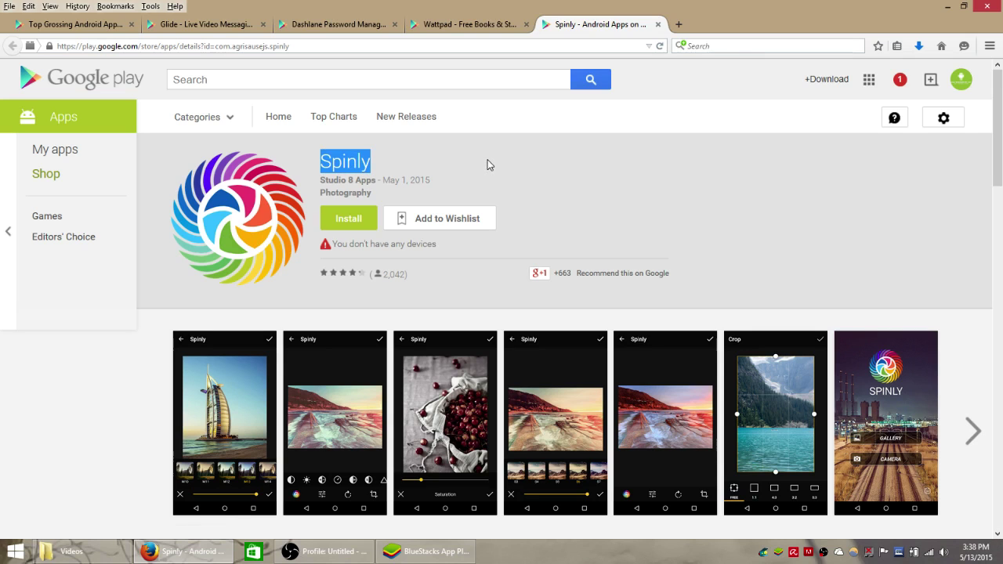
scroll(536, 146, "down", 4)
scroll(541, 152, "down", 1)
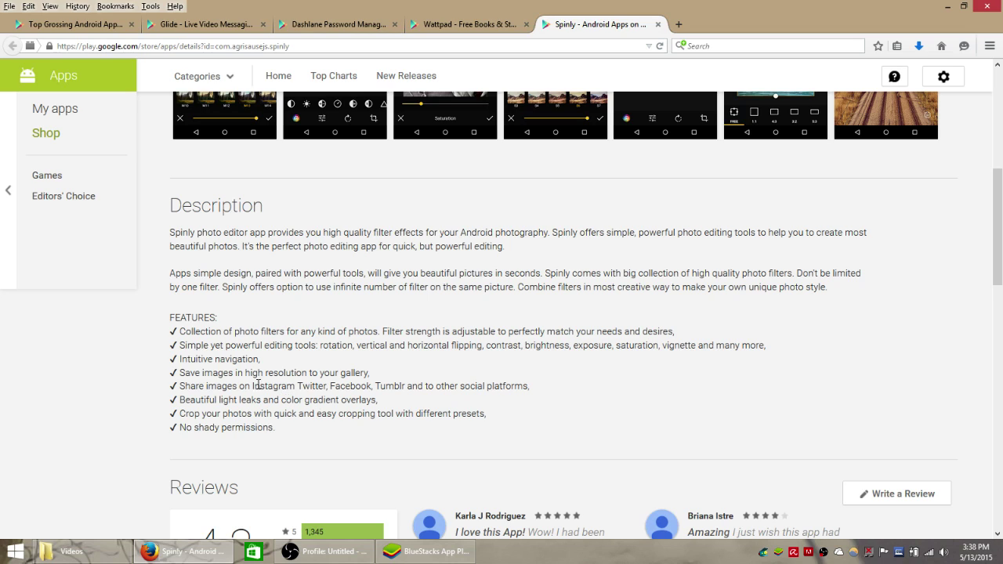
left_click_drag(251, 386, 421, 388)
left_click(421, 389)
scroll(465, 218, "up", 5)
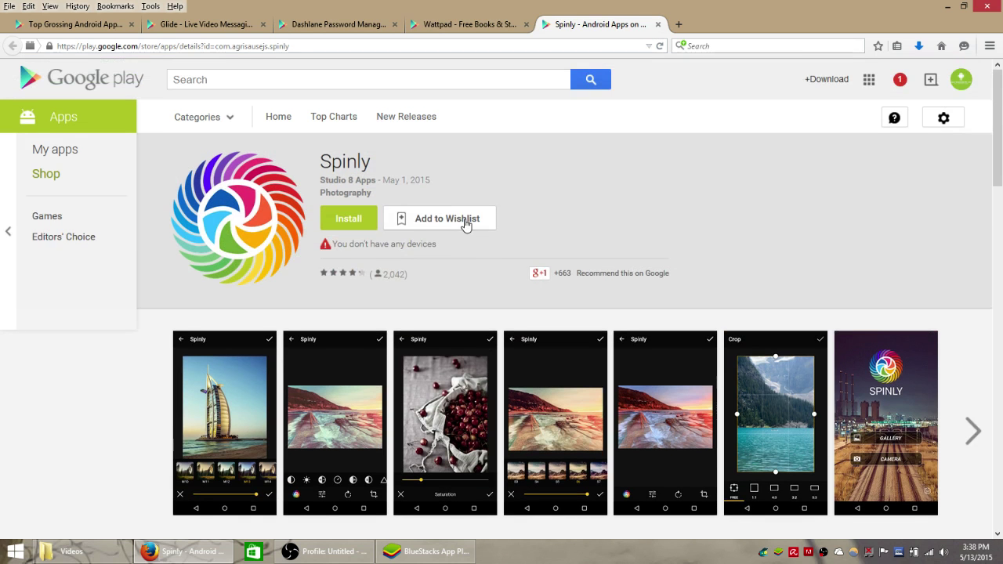
- Load bluestacks.com in a new tab and cancel saving the downloaded installer
left_click(682, 25)
type("blue")
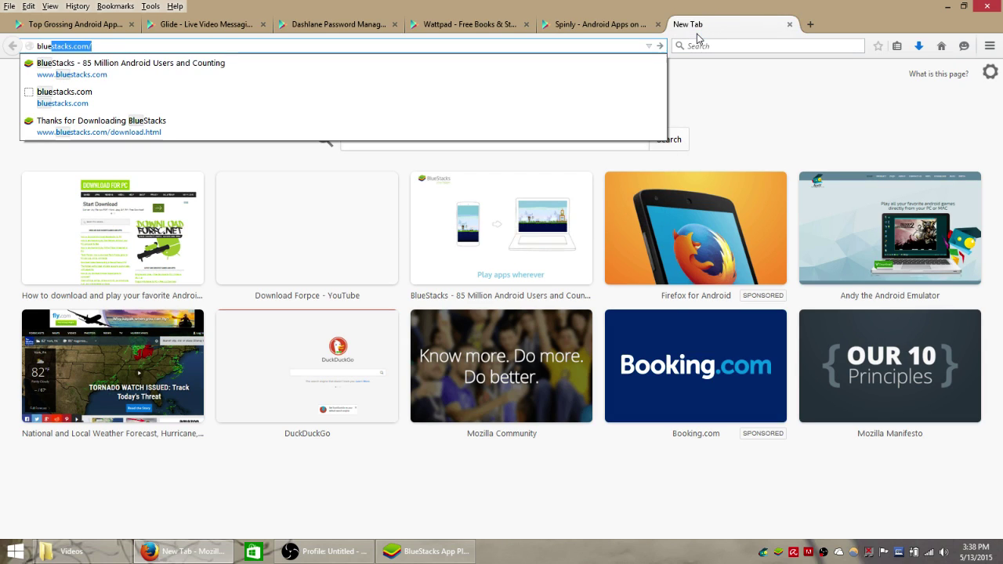
key("Return")
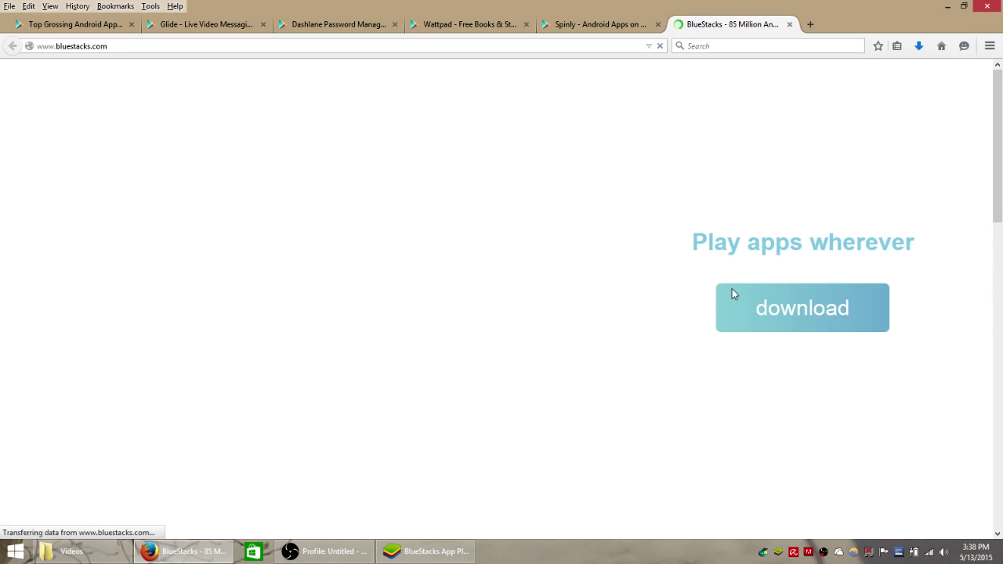
left_click(797, 300)
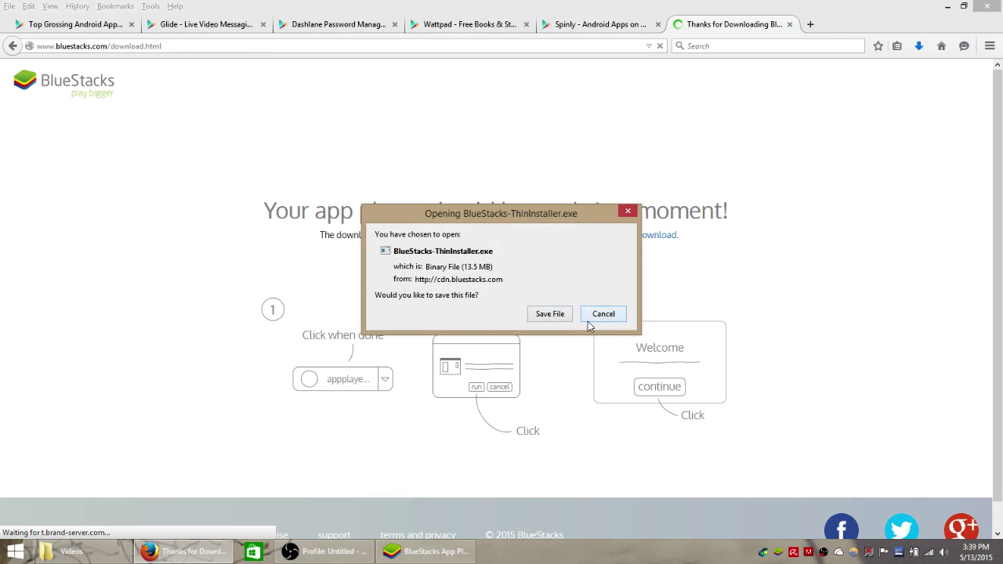
left_click(604, 316)
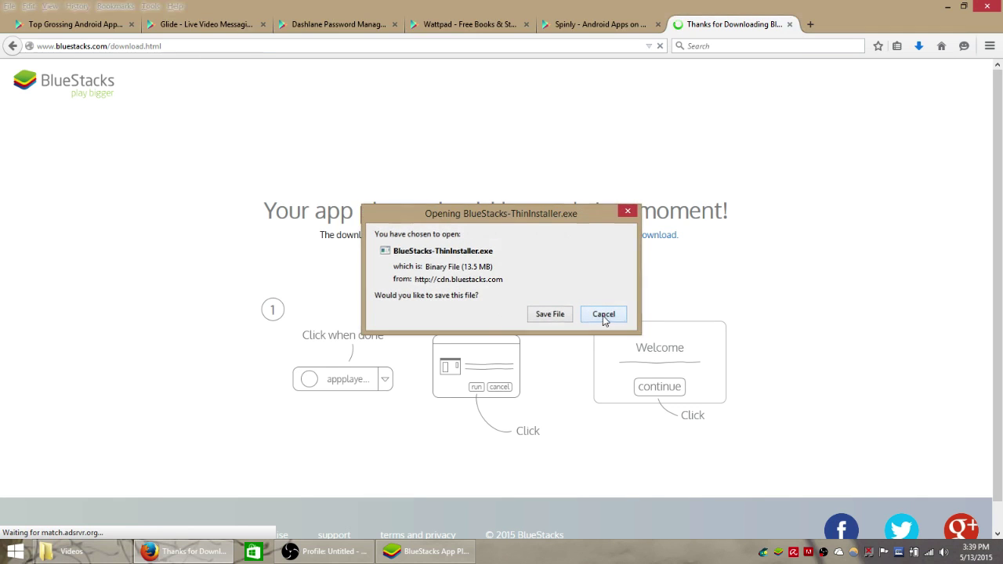
- Bring BlueStacks App Player forward in full screen and search Play for 'spinly'
left_click(422, 553)
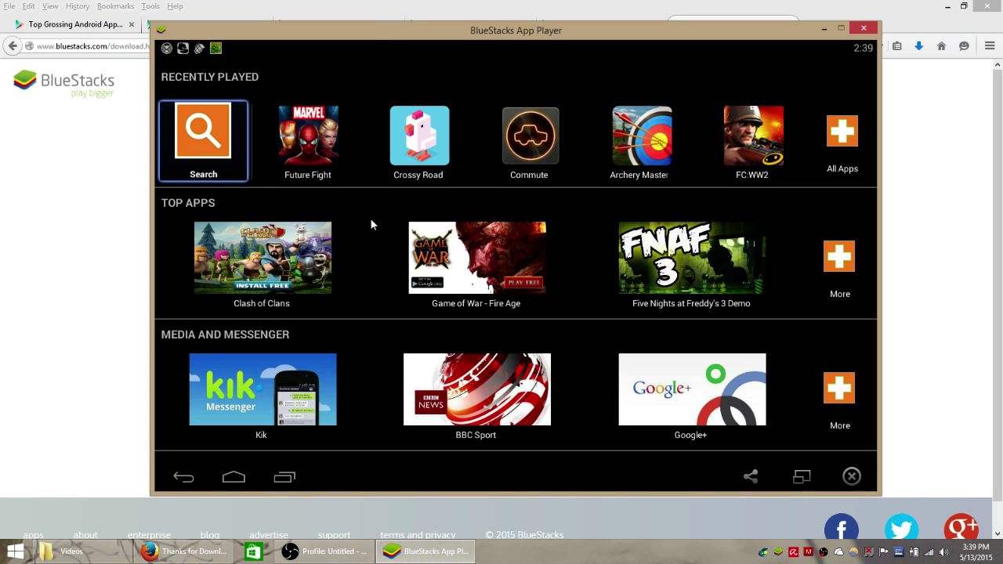
left_click_drag(371, 29, 373, 53)
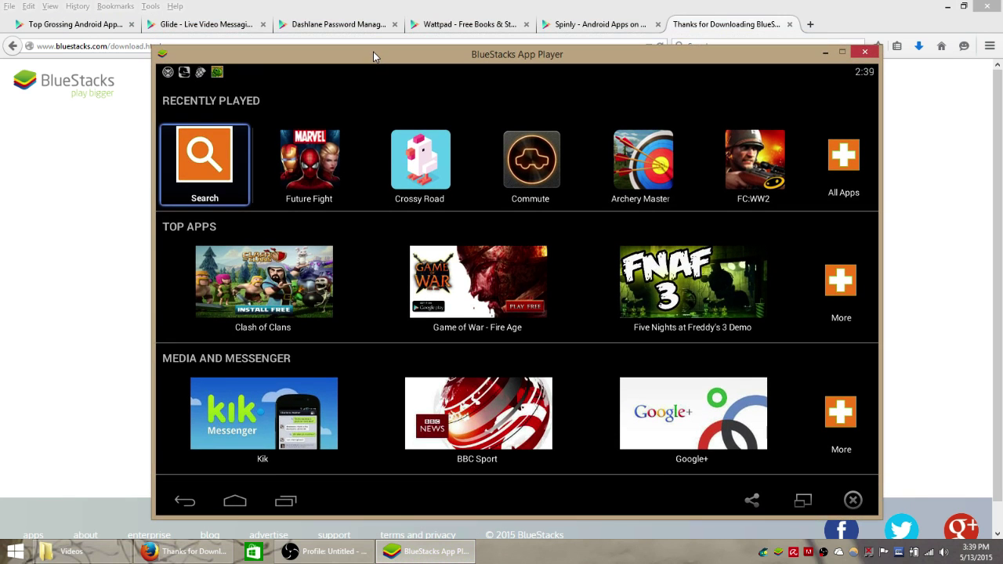
left_click(808, 502)
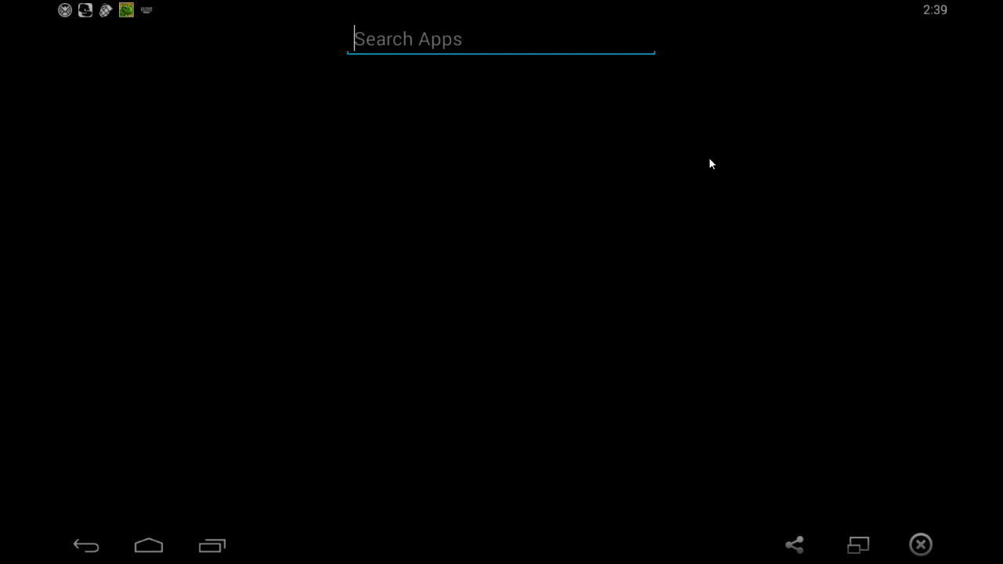
type("spinly")
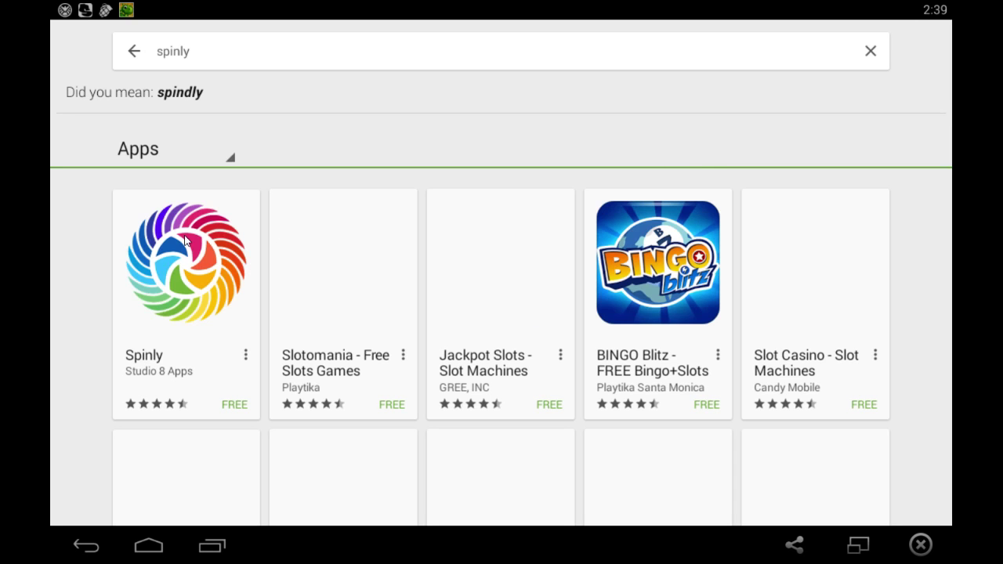
- Install Spinly from its store page, accepting access to photos and media
left_click(186, 241)
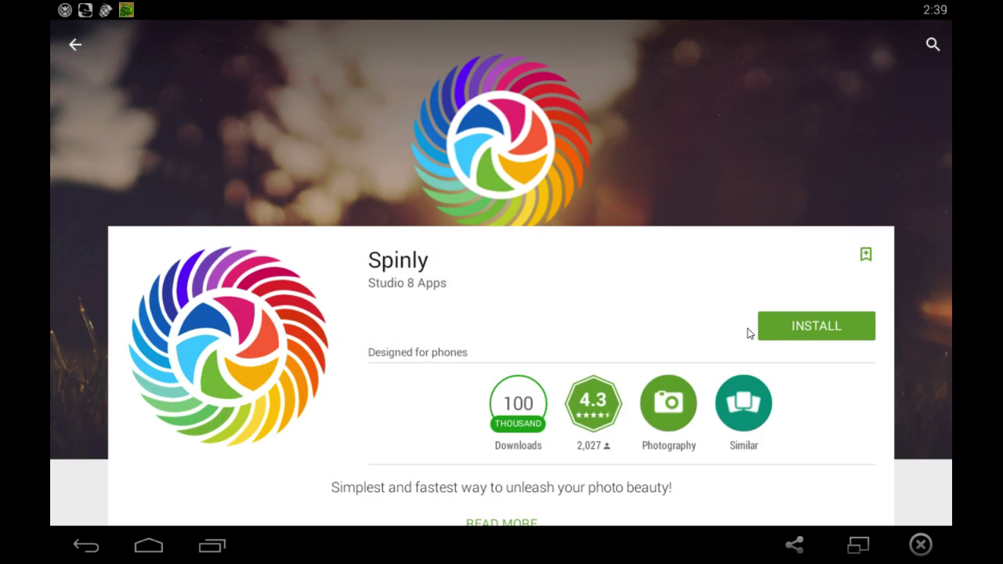
left_click(816, 327)
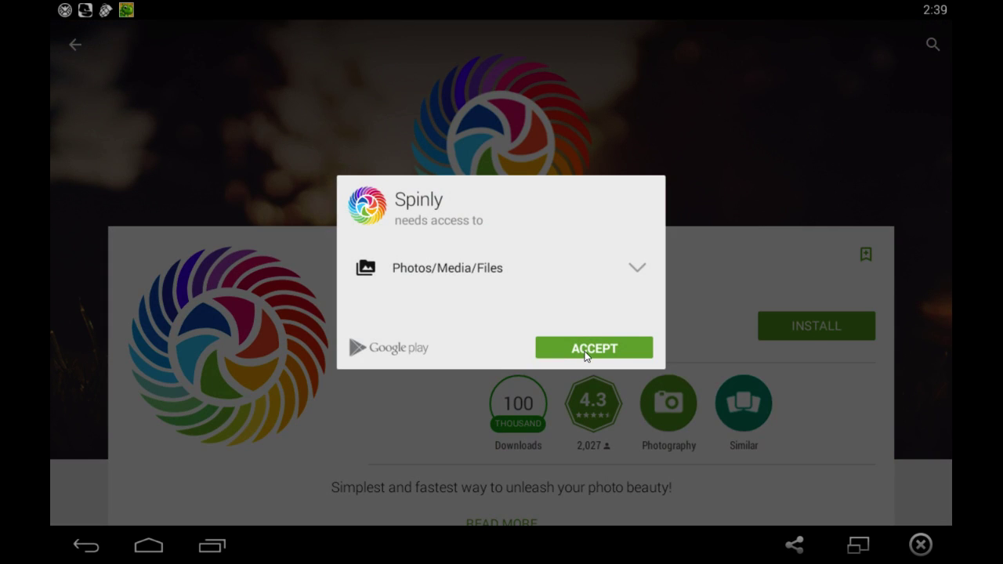
left_click(590, 350)
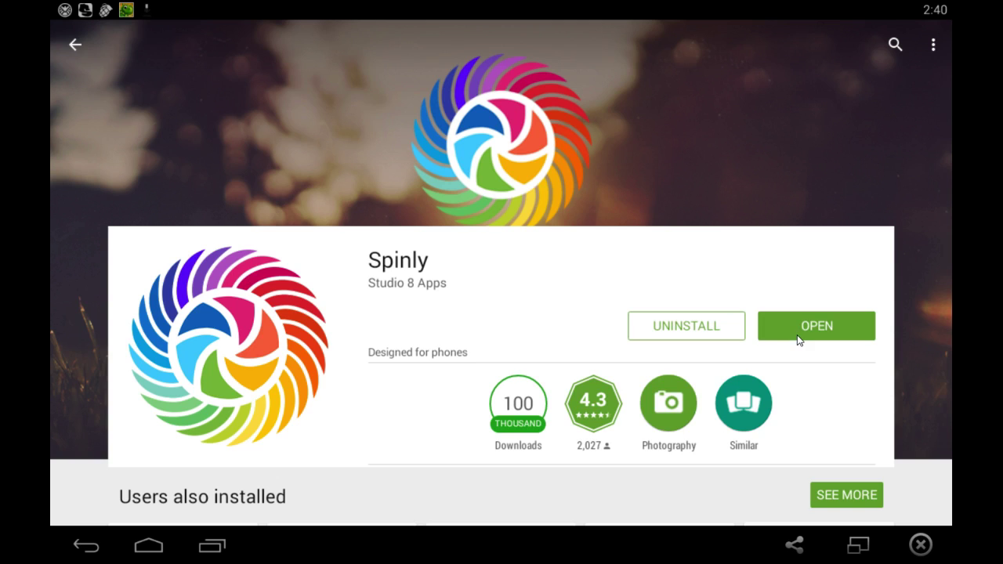
- Launch Spinly and choose GALLERY to bring up its image picker
left_click(797, 335)
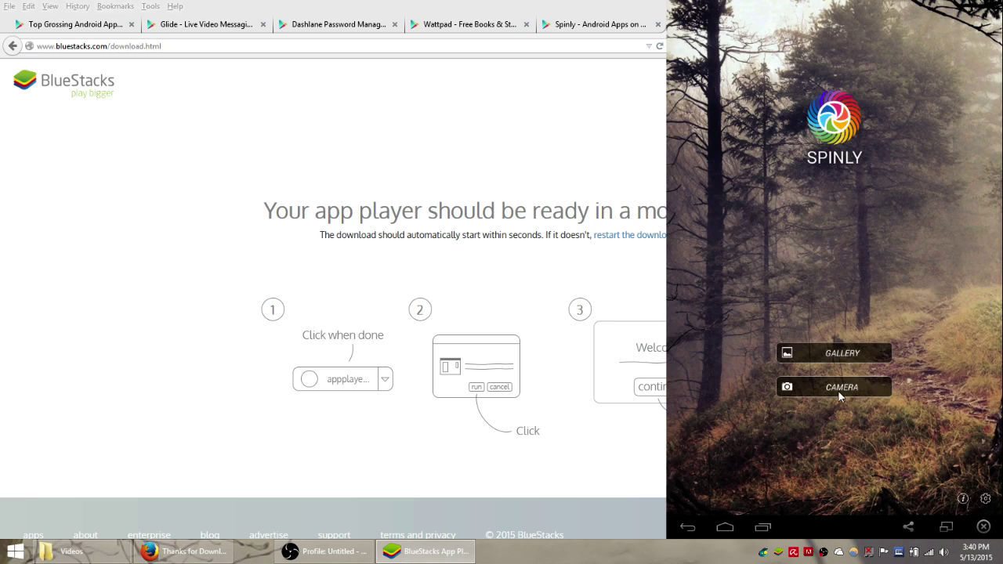
left_click(842, 355)
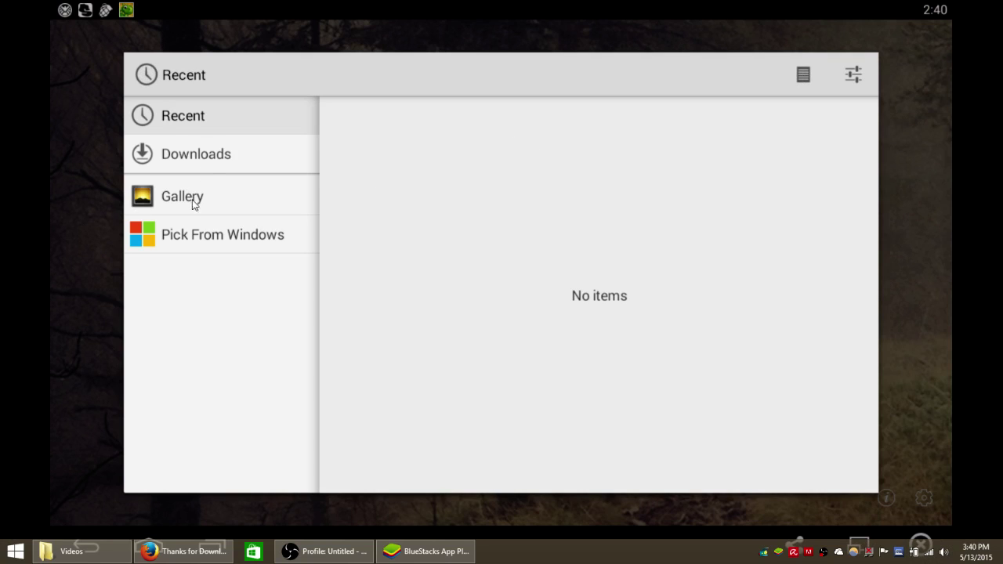
- Cancel the Pick From Windows file dialog and exit Spinly to the BlueStacks home screen
left_click(203, 240)
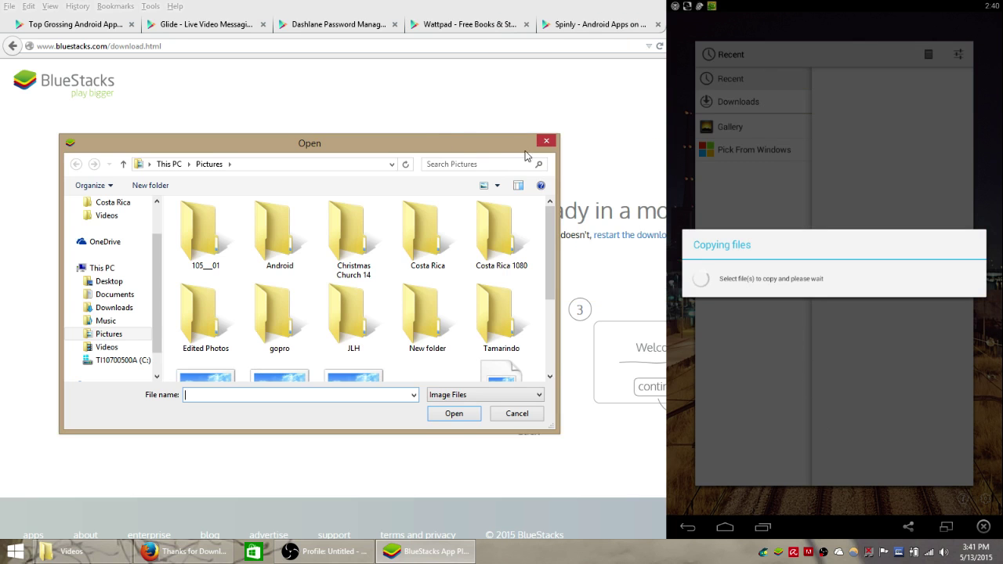
left_click(544, 142)
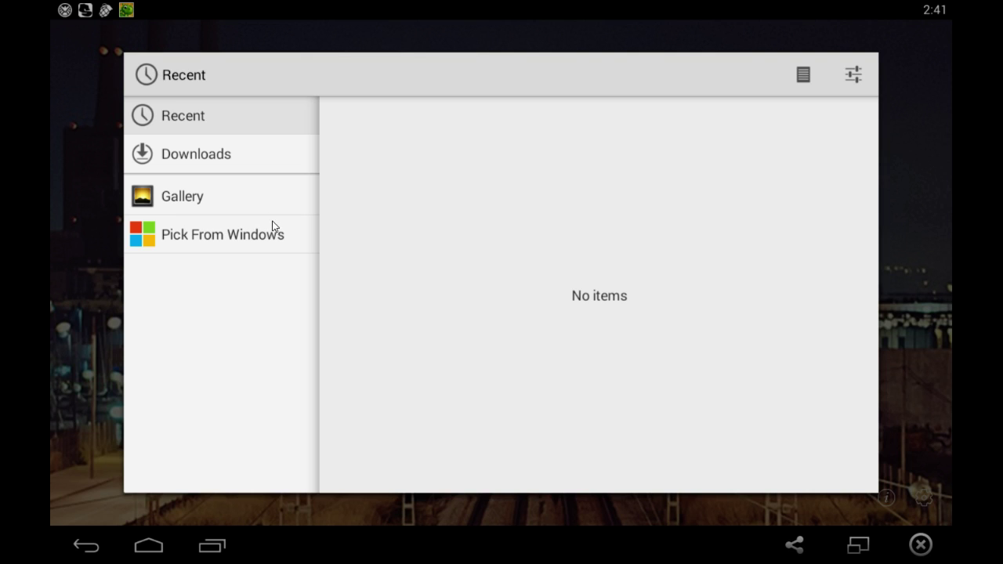
key("Escape")
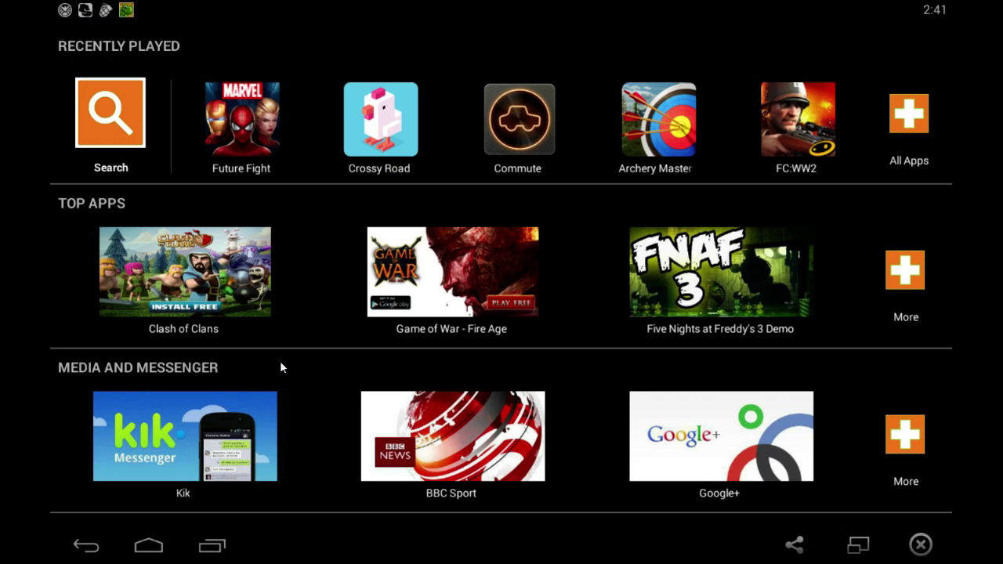